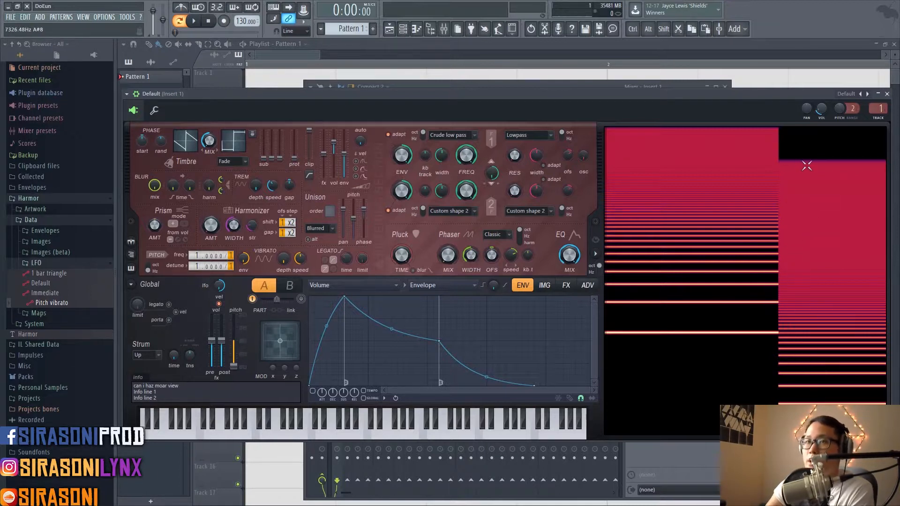
Step: Switch the harmonics display's frequency scale and reload Harmor's default preset
{"action": "left_click", "coordinate": [601, 269]}
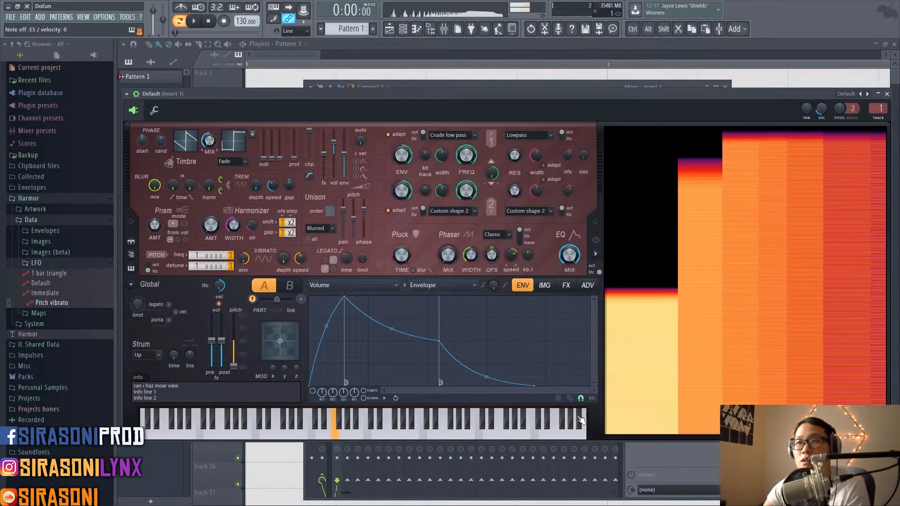
{"action": "left_click", "coordinate": [127, 93]}
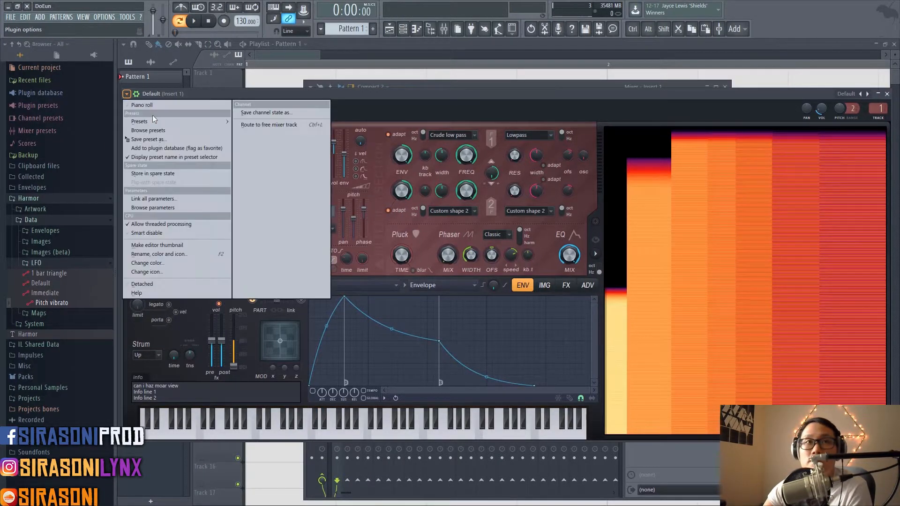
{"action": "mouse_move", "coordinate": [170, 123]}
{"action": "left_click", "coordinate": [263, 15]}
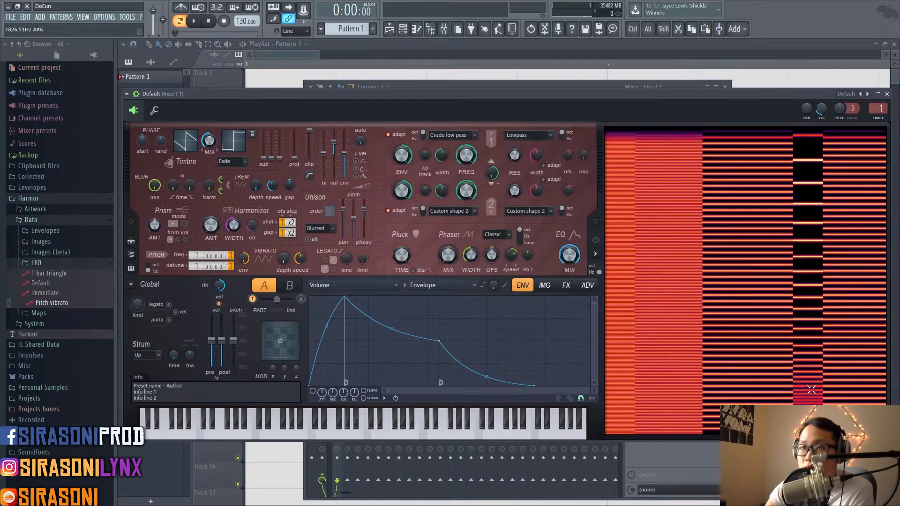
Step: Compare Harmor's harmonics display in its octave and Hz scales while playing notes
{"action": "left_click", "coordinate": [599, 269]}
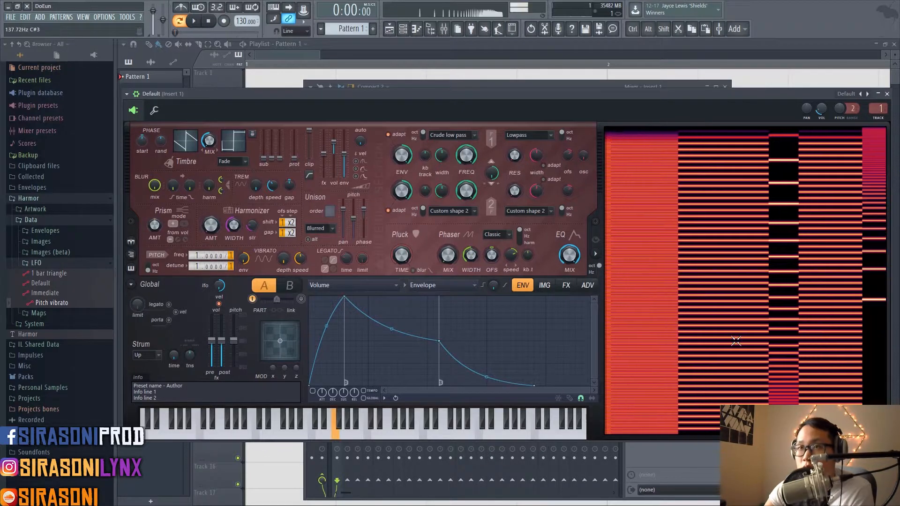
{"action": "left_click", "coordinate": [599, 270]}
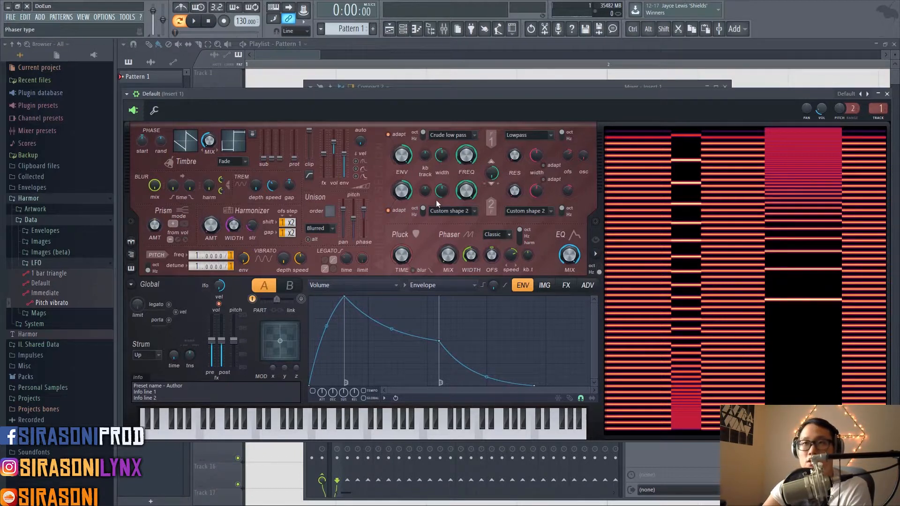
{"action": "left_click_drag", "start_coordinate": [370, 93], "coordinate": [367, 94]}
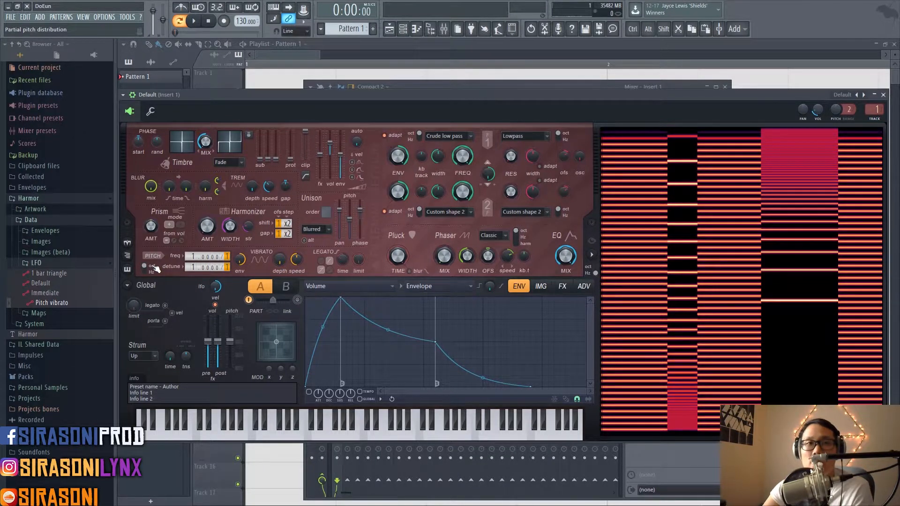
Step: Compare the octave and Hz units of the partial pitch distribution in Harmor's pitch section while playing notes
{"action": "left_click", "coordinate": [153, 267]}
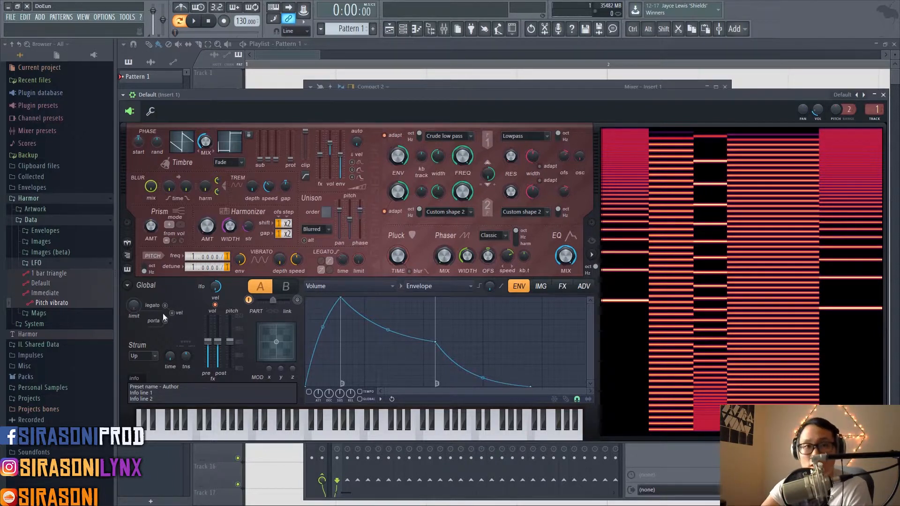
{"action": "left_click", "coordinate": [148, 266]}
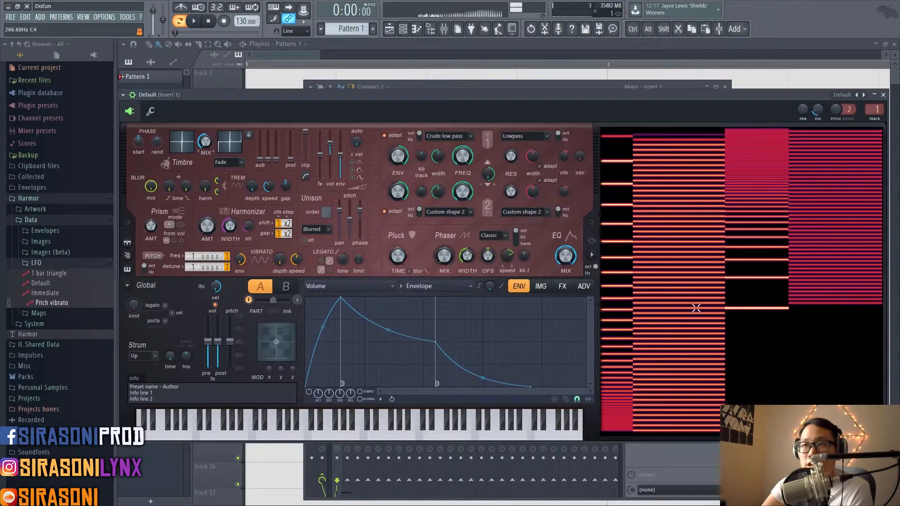
{"action": "left_click", "coordinate": [148, 267]}
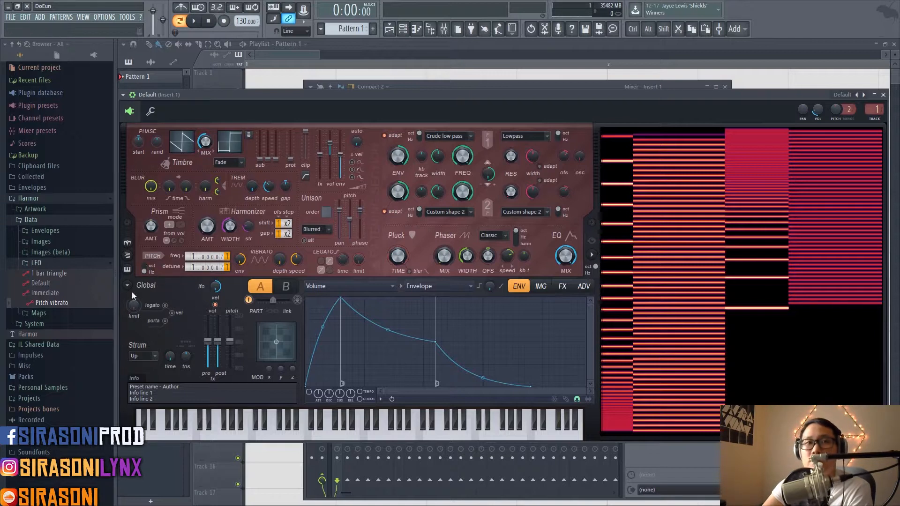
{"action": "left_click", "coordinate": [148, 262]}
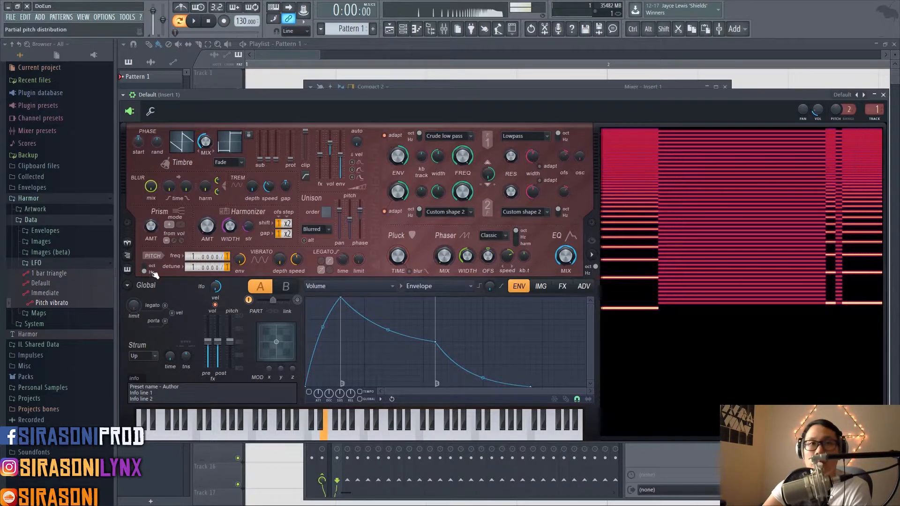
{"action": "left_click", "coordinate": [151, 271]}
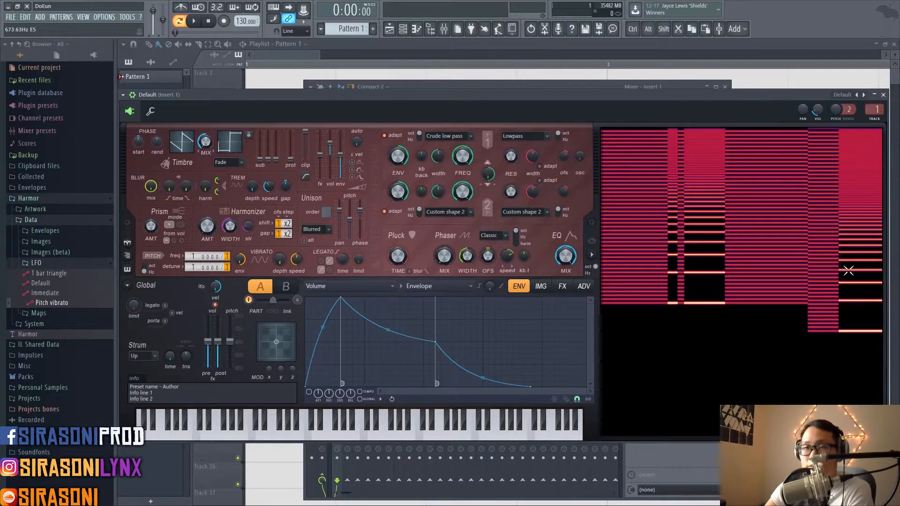
{"action": "left_click", "coordinate": [145, 268]}
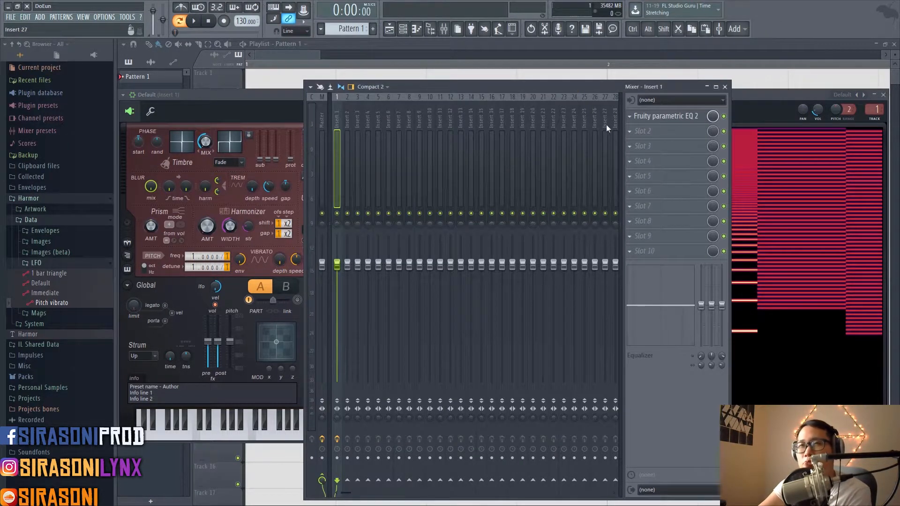
Step: Open FabFilter Pro-Q 2 from the mixer's Master track and move its window fully into view
{"action": "left_click", "coordinate": [630, 117]}
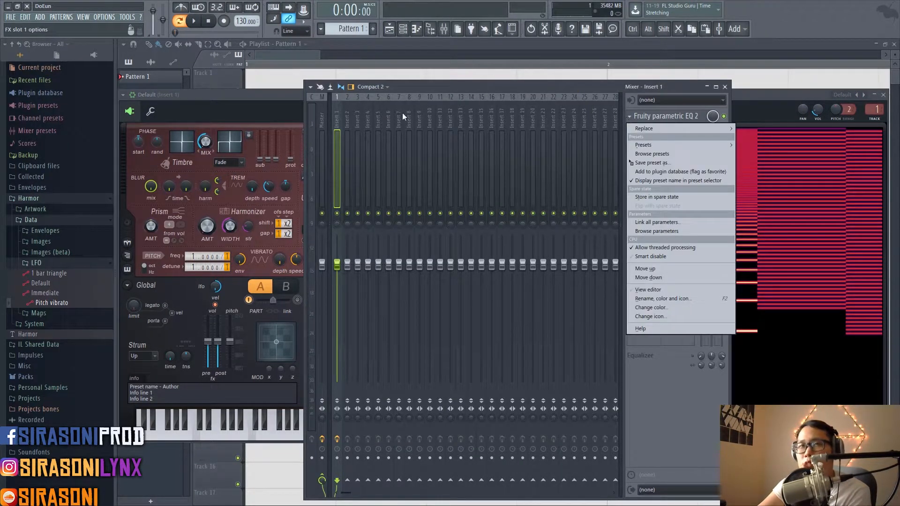
{"action": "left_click", "coordinate": [325, 115]}
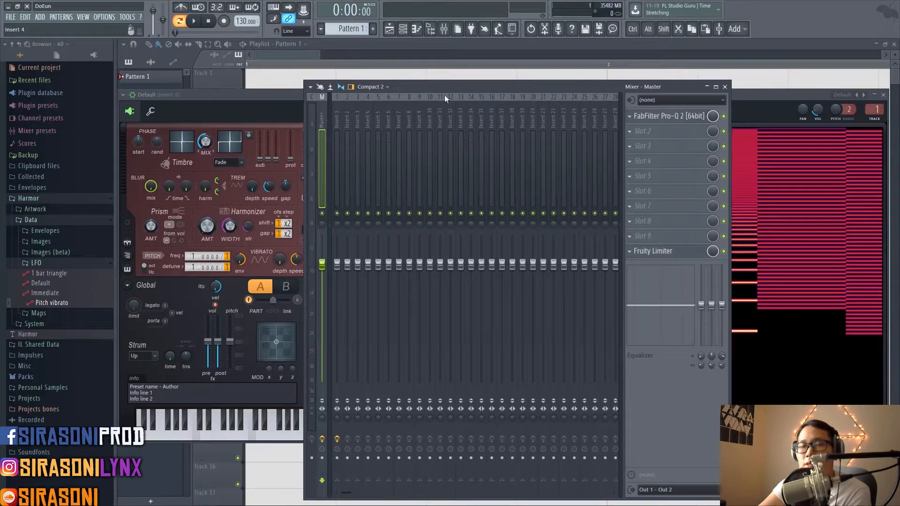
{"action": "left_click", "coordinate": [660, 118]}
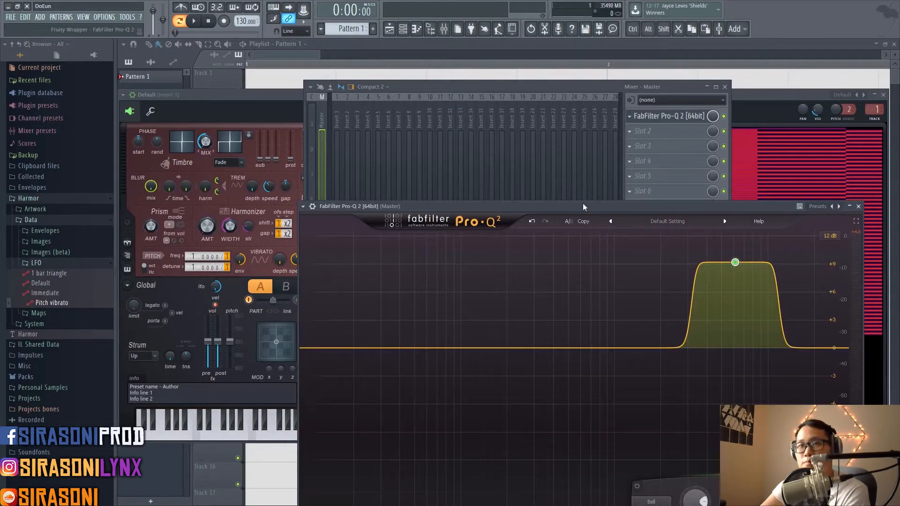
{"action": "left_click_drag", "start_coordinate": [583, 203], "coordinate": [478, 107]}
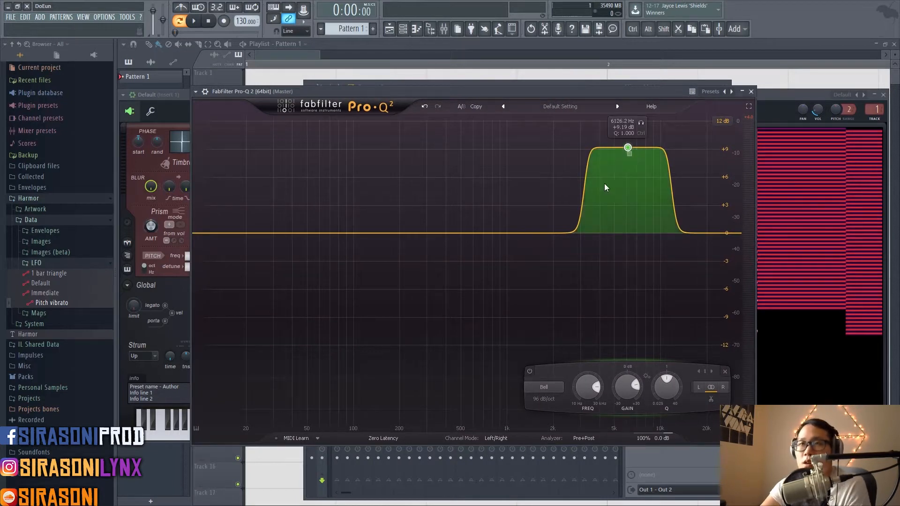
Step: Place the EQ's bell band at about 803 Hz and +4.4 dB with a slope of 12 dB/oct
{"action": "left_click_drag", "start_coordinate": [631, 150], "coordinate": [486, 273]}
{"action": "left_click_drag", "start_coordinate": [628, 149], "coordinate": [494, 221]}
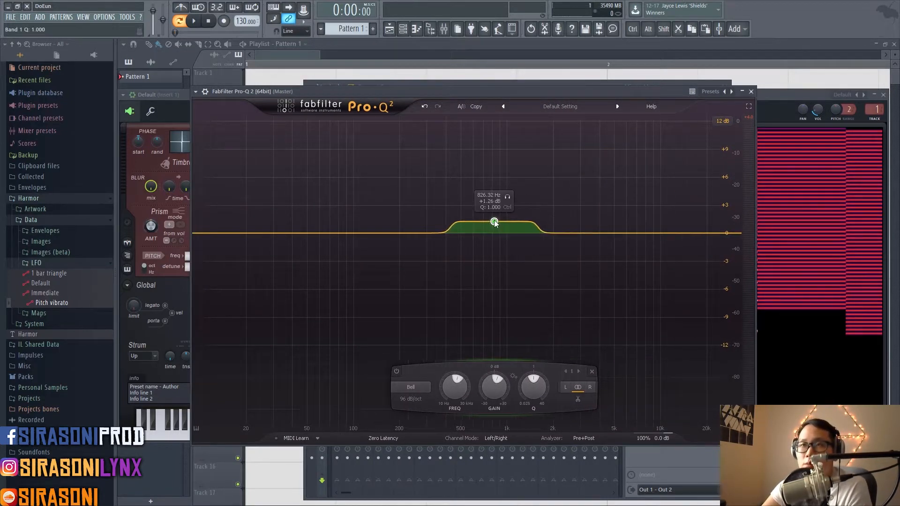
{"action": "right_click", "coordinate": [494, 220]}
{"action": "mouse_move", "coordinate": [519, 247]}
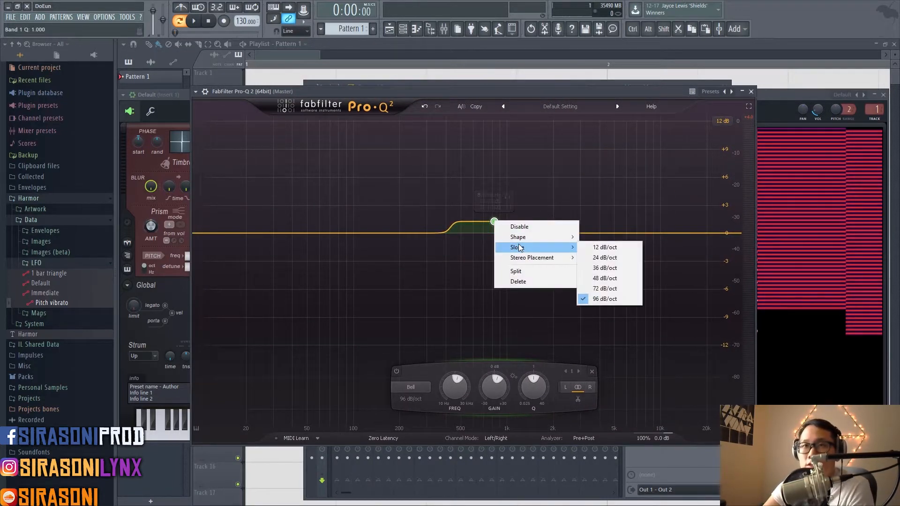
{"action": "left_click", "coordinate": [604, 247]}
{"action": "left_click_drag", "start_coordinate": [493, 221], "coordinate": [492, 191]}
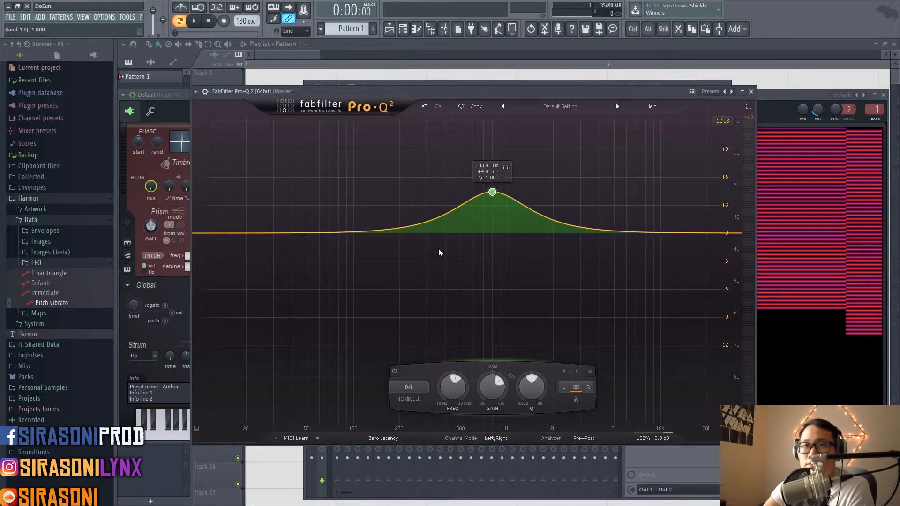
Step: Steepen the bell band's slope to 48 and finally 96 dB/oct, and move it to about 1589 Hz at +6 dB
{"action": "right_click", "coordinate": [488, 197]}
{"action": "mouse_move", "coordinate": [546, 221]}
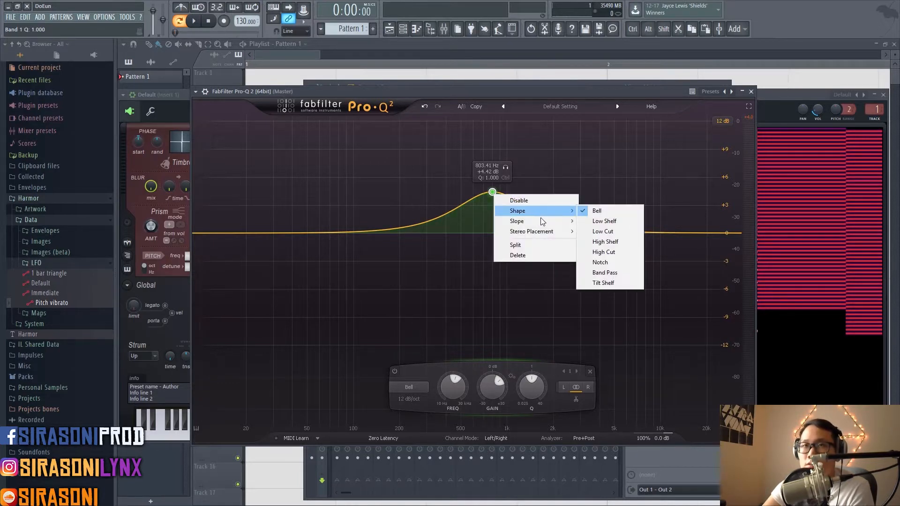
{"action": "left_click", "coordinate": [603, 252]}
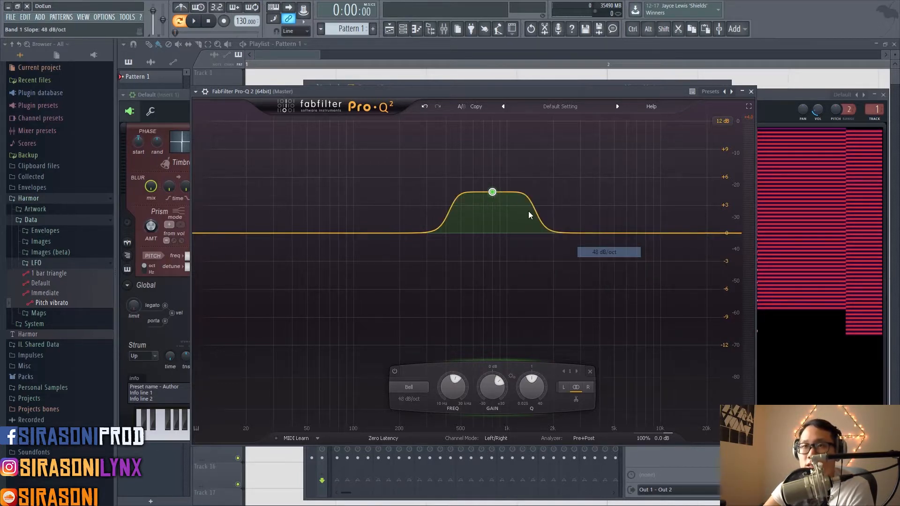
{"action": "right_click", "coordinate": [495, 199]}
{"action": "mouse_move", "coordinate": [547, 221]}
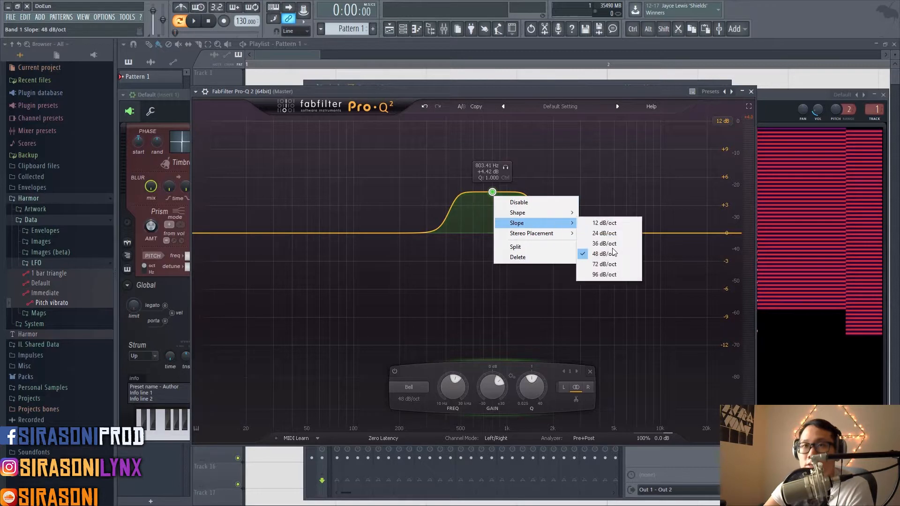
{"action": "left_click", "coordinate": [603, 272]}
{"action": "left_click_drag", "start_coordinate": [492, 191], "coordinate": [540, 177]}
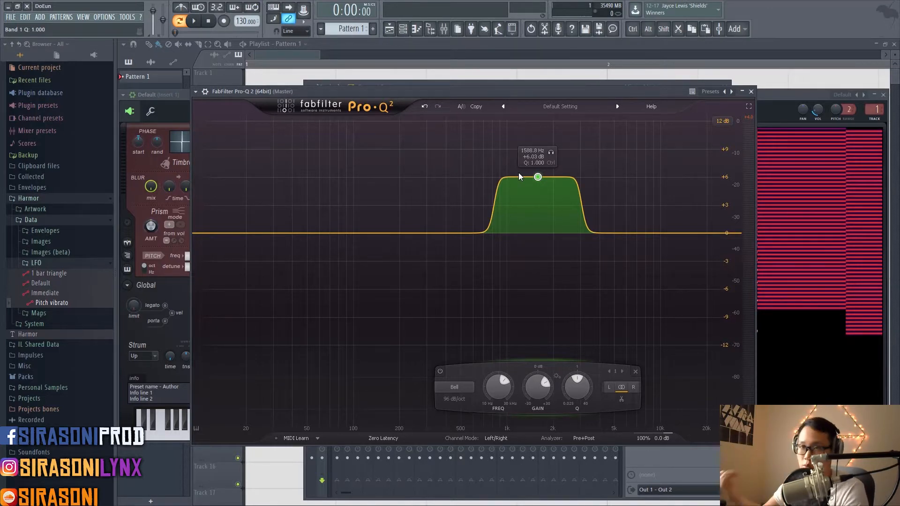
Step: Bring Harmor back in front of the EQ and toggle filter 1's scale between octaves and Hz
{"action": "left_click_drag", "start_coordinate": [642, 92], "coordinate": [591, 128]}
{"action": "left_click", "coordinate": [277, 106]}
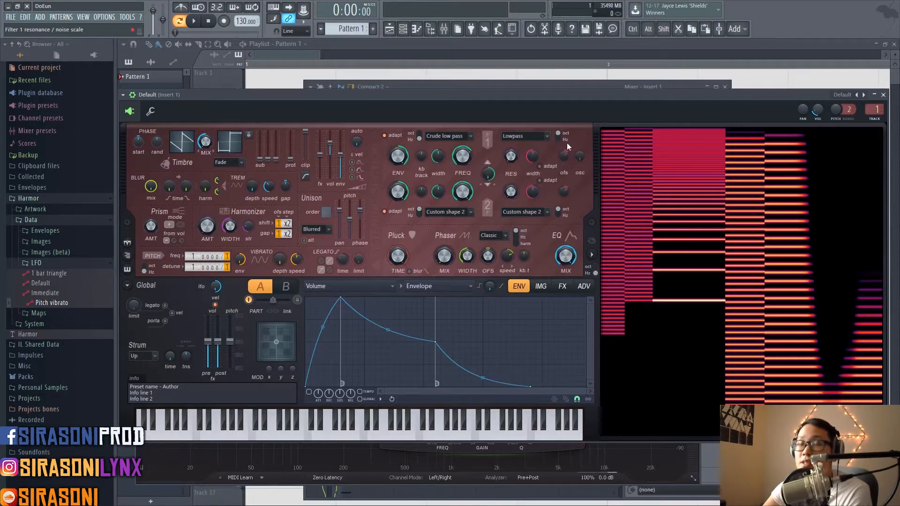
{"action": "left_click", "coordinate": [421, 140]}
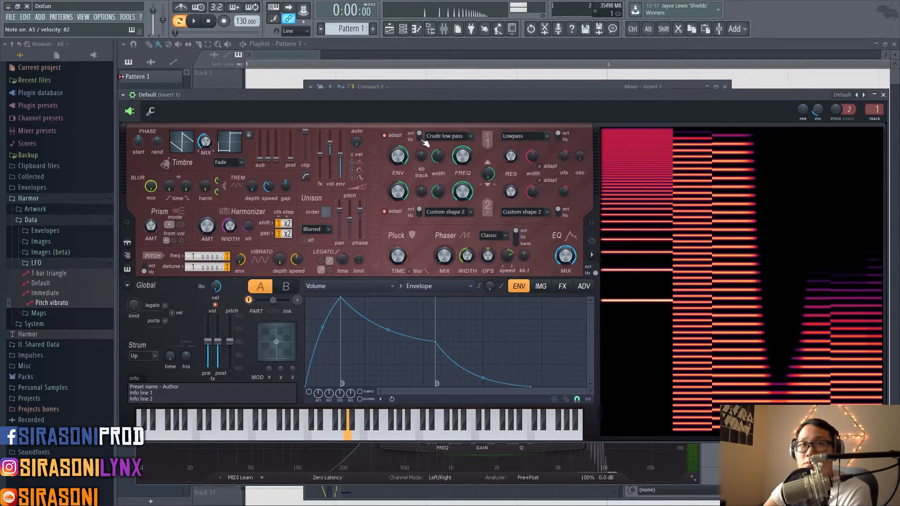
Step: Arrange the Harmor and Pro-Q 2 windows side by side so the harmonics display and the EQ analyzer are both in view
{"action": "left_click", "coordinate": [575, 490]}
{"action": "left_click_drag", "start_coordinate": [776, 94], "coordinate": [723, 52]}
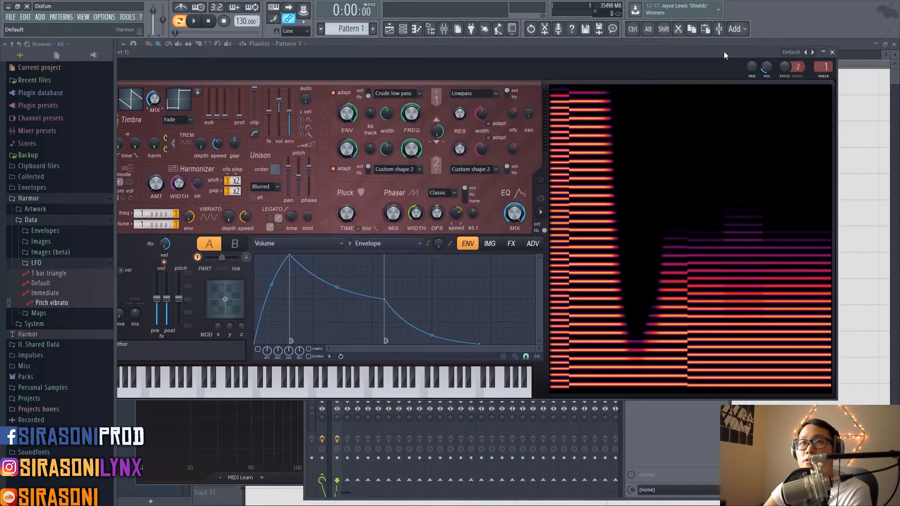
{"action": "left_click", "coordinate": [294, 448]}
{"action": "left_click_drag", "start_coordinate": [343, 132], "coordinate": [542, 317]}
{"action": "left_click_drag", "start_coordinate": [527, 267], "coordinate": [530, 167]}
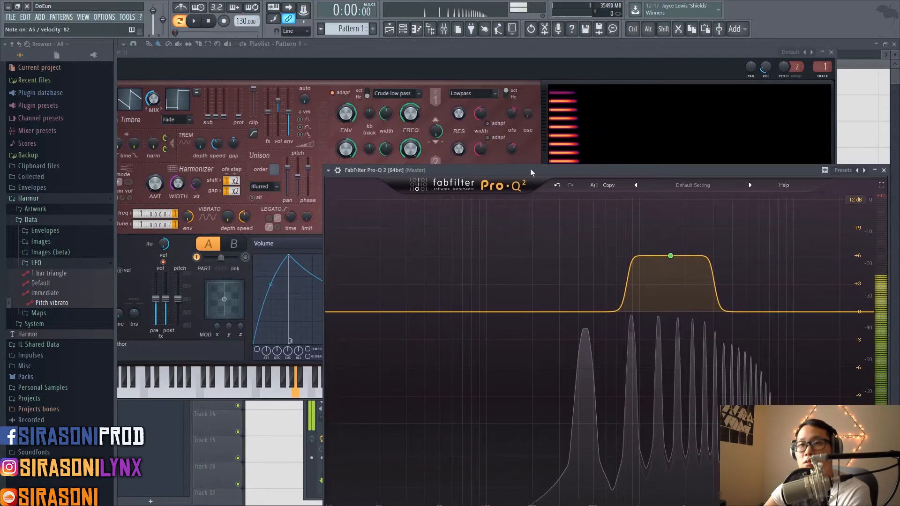
{"action": "left_click", "coordinate": [441, 73]}
{"action": "left_click_drag", "start_coordinate": [431, 52], "coordinate": [137, 164]}
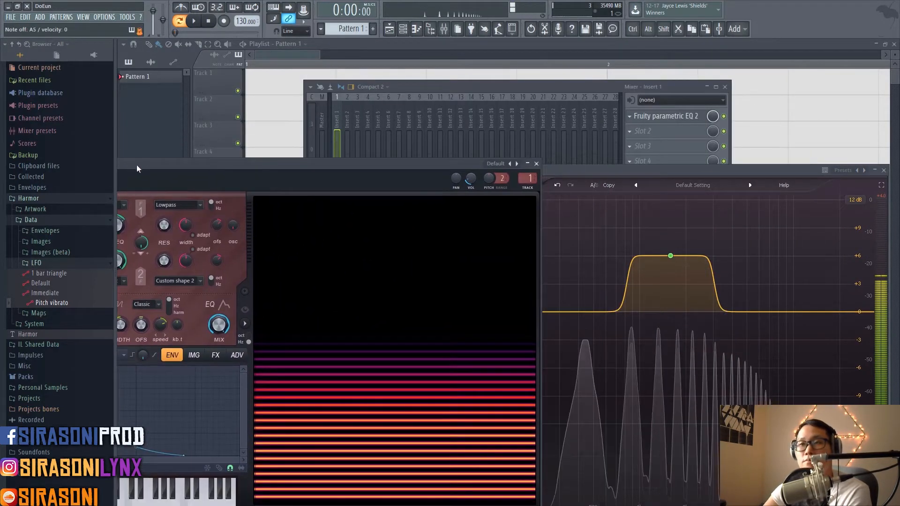
Step: Adjust filter 1's cutoff frequency and narrow its width, comparing the octave and Hz scales on held notes
{"action": "mouse_move", "coordinate": [121, 227]}
{"action": "left_mouse_down"}
{"action": "mouse_move", "coordinate": [121, 202]}
{"action": "mouse_move", "coordinate": [121, 219]}
{"action": "left_mouse_up"}
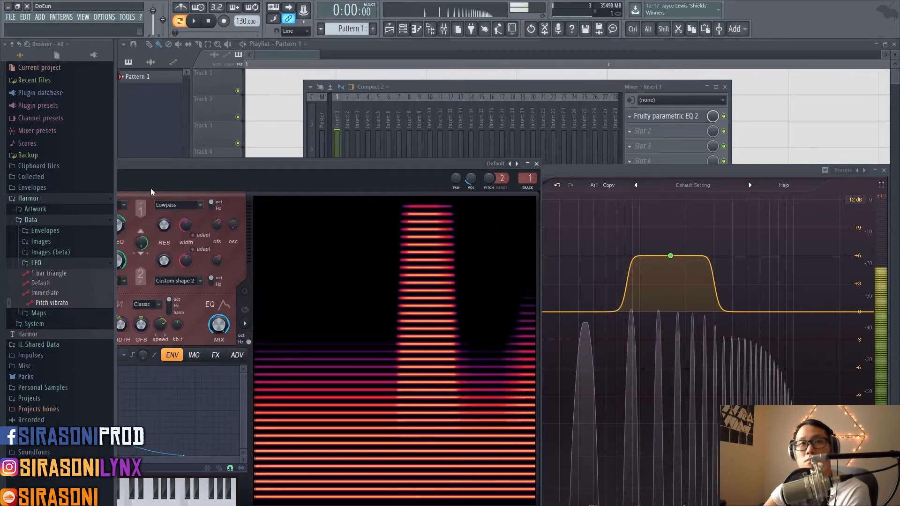
{"action": "left_click_drag", "start_coordinate": [167, 165], "coordinate": [222, 90]}
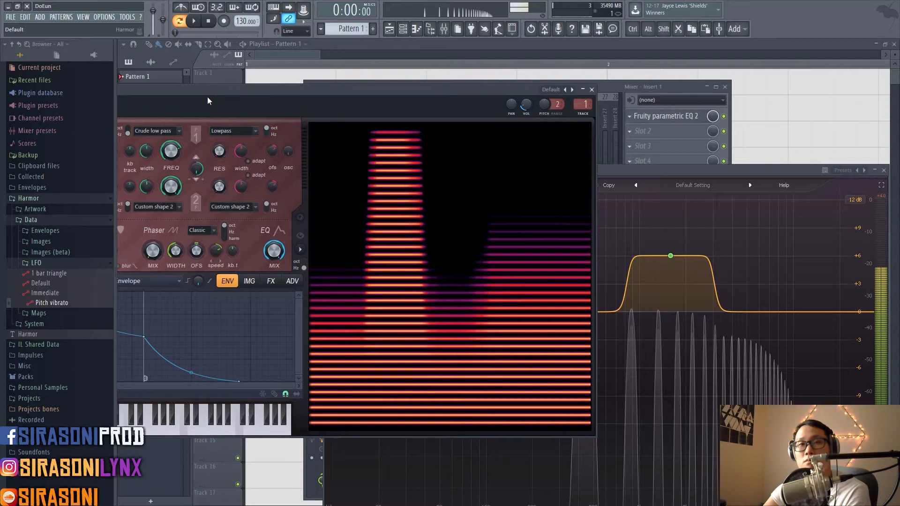
{"action": "left_click", "coordinate": [126, 131]}
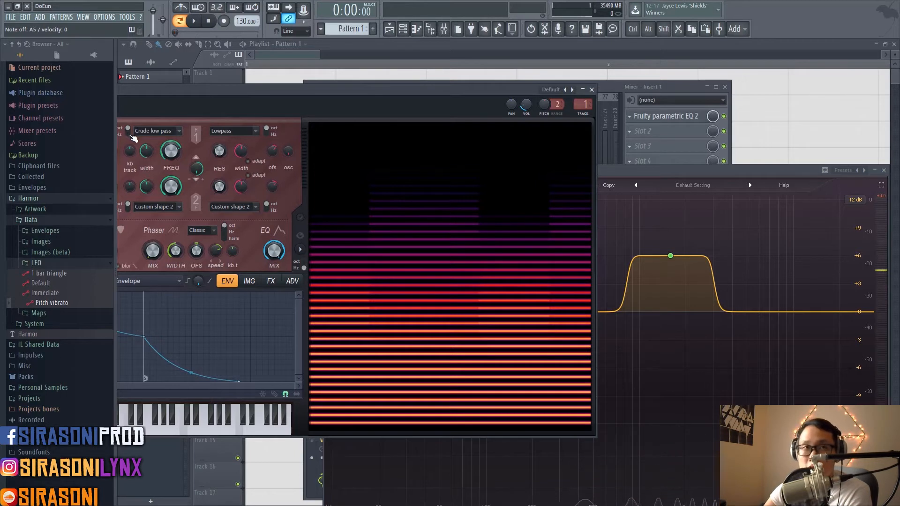
{"action": "left_click_drag", "start_coordinate": [146, 151], "coordinate": [147, 184]}
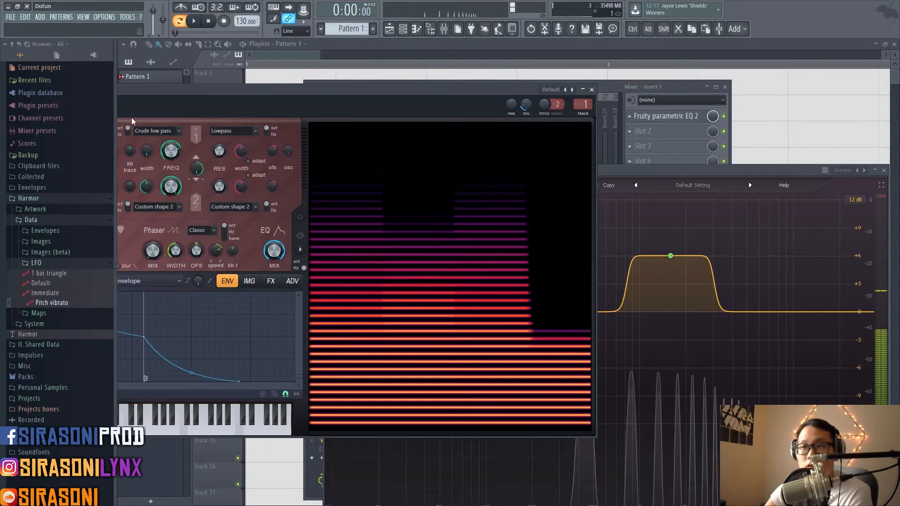
{"action": "left_click", "coordinate": [128, 132]}
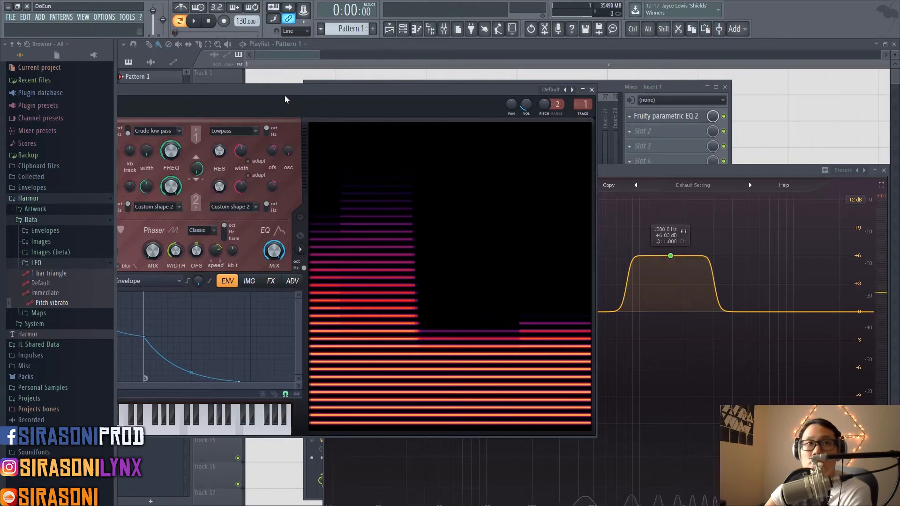
Step: Toggle filter 1's resonance unit between octaves and Hz and adjust the resonance amount
{"action": "left_click_drag", "start_coordinate": [285, 94], "coordinate": [302, 79]}
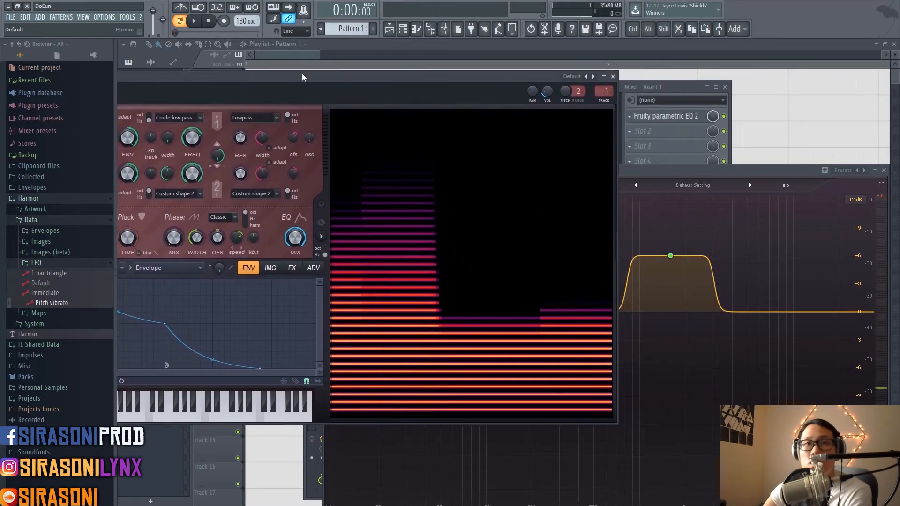
{"action": "left_click", "coordinate": [293, 122]}
{"action": "mouse_move", "coordinate": [239, 147]}
{"action": "left_mouse_down"}
{"action": "mouse_move", "coordinate": [240, 136]}
{"action": "mouse_move", "coordinate": [240, 145]}
{"action": "left_mouse_up"}
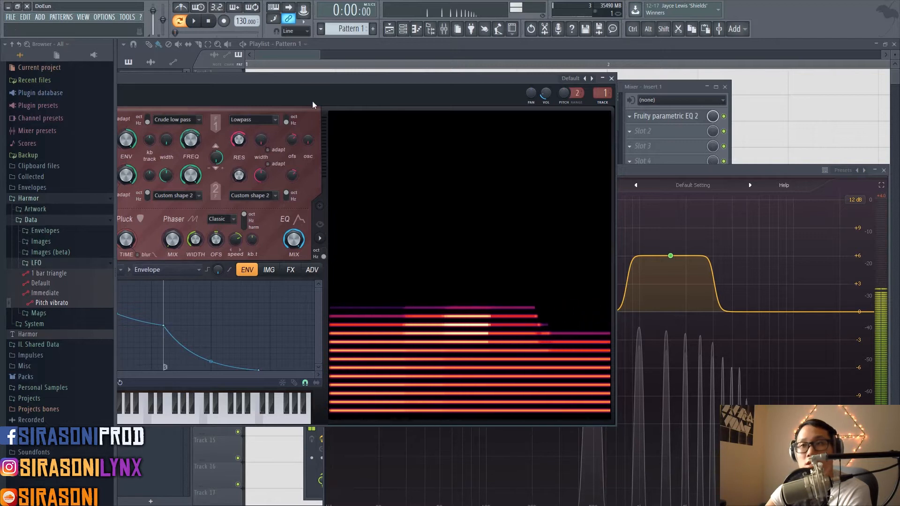
Step: Toggle filter 1's resonance unit between octaves and Hz and adjust the resonance width to compare the two scales
{"action": "left_click", "coordinate": [294, 123]}
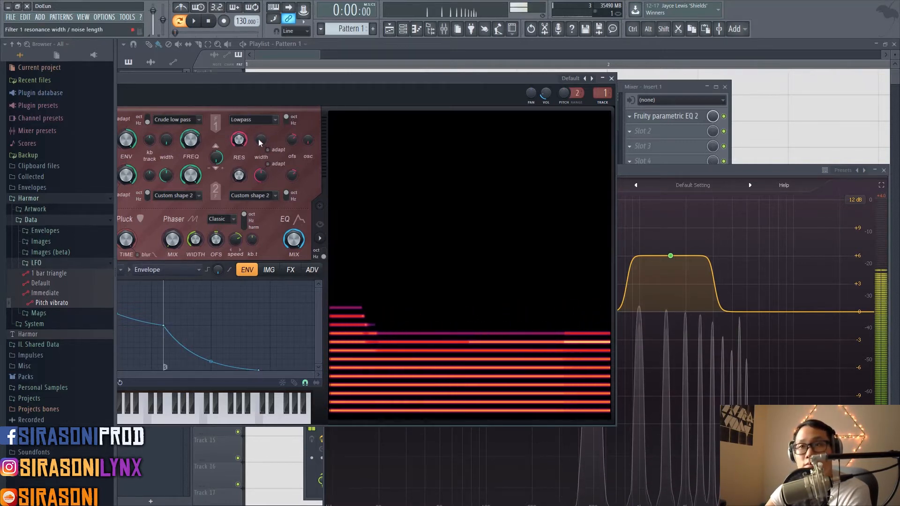
{"action": "left_click", "coordinate": [288, 123]}
{"action": "left_click", "coordinate": [289, 124]}
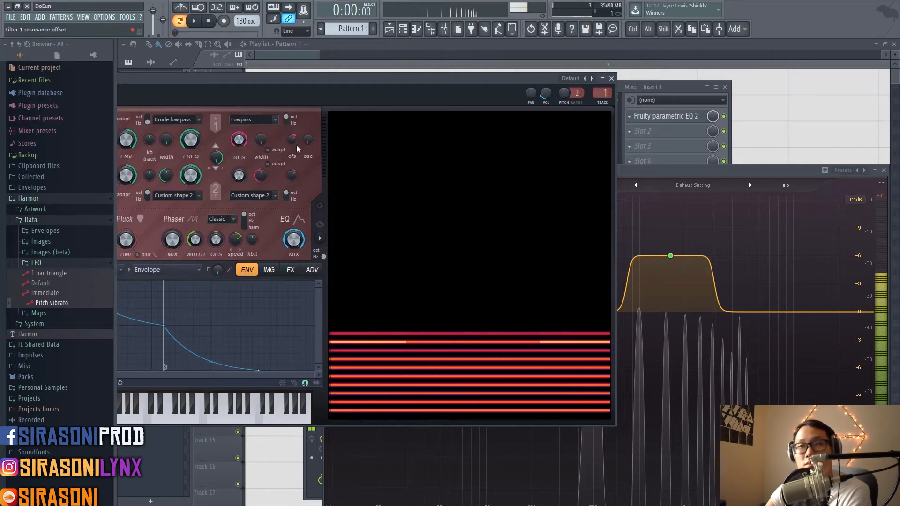
{"action": "left_click_drag", "start_coordinate": [260, 140], "coordinate": [260, 128]}
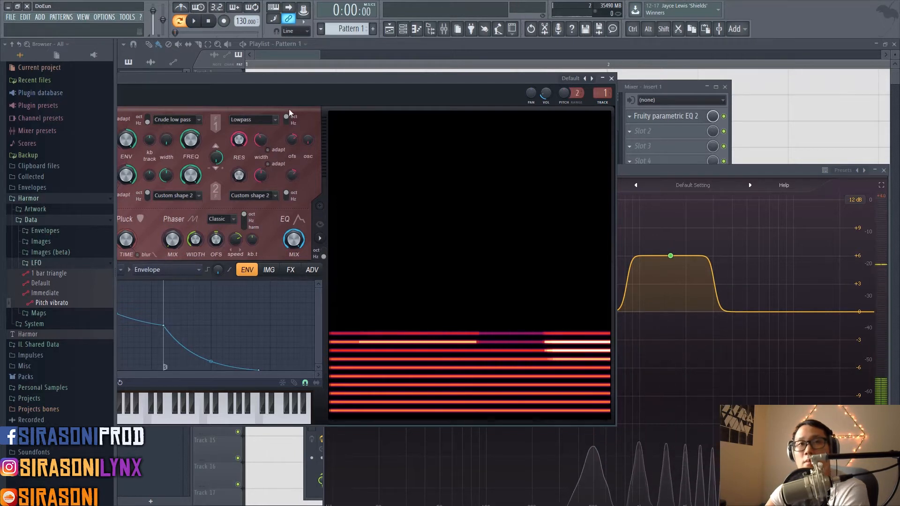
Step: Move the Harmor window fully into view, turn up the phaser mix and set the phaser scale to octaves
{"action": "left_click_drag", "start_coordinate": [274, 83], "coordinate": [542, 106]}
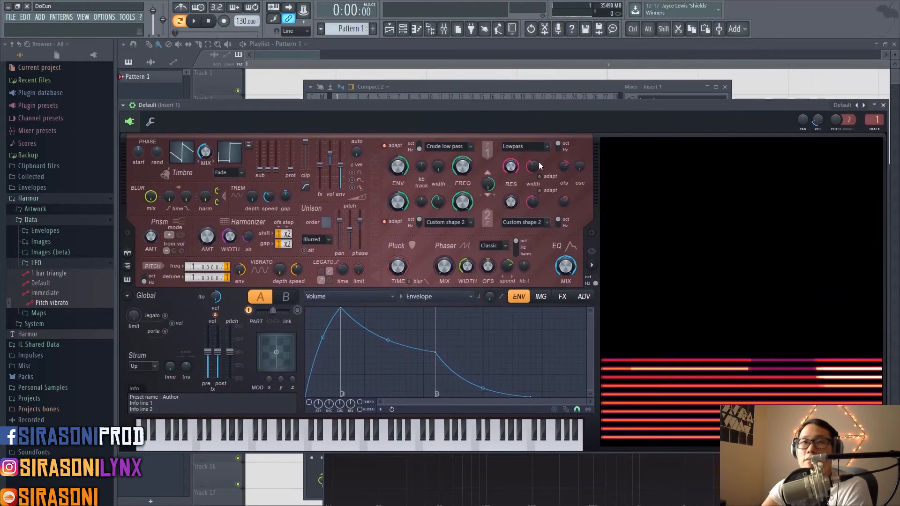
{"action": "left_click", "coordinate": [516, 241]}
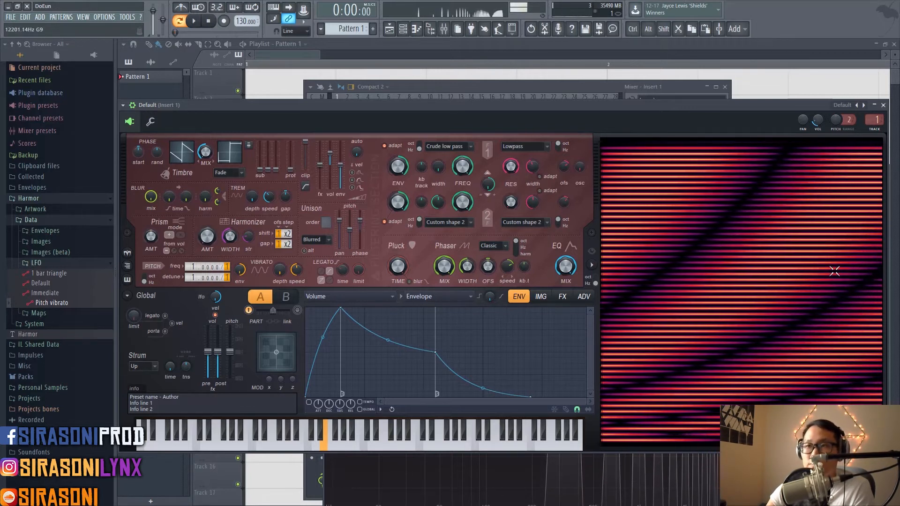
Step: Bring Pro-Q 2 to the front, bypass its bell band and move the window beside Harmor's harmonics display
{"action": "left_click", "coordinate": [541, 484]}
{"action": "left_click_drag", "start_coordinate": [592, 168], "coordinate": [547, 120]}
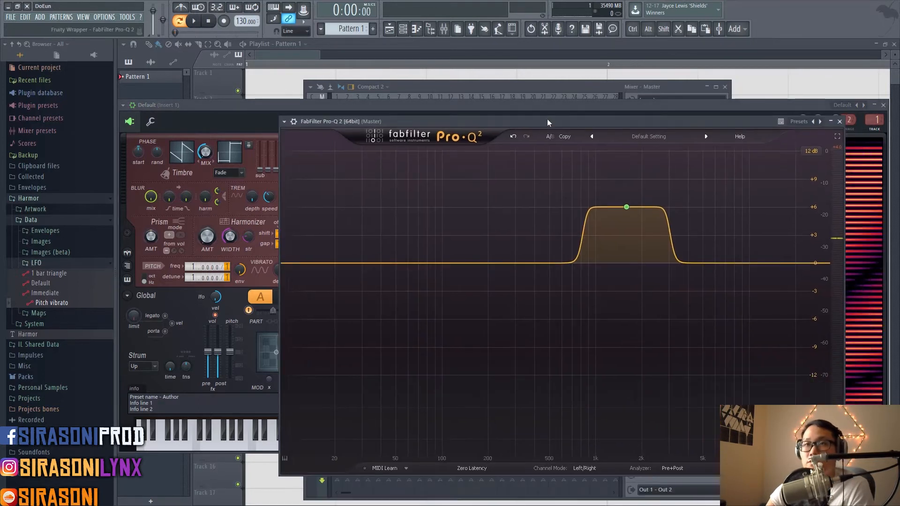
{"action": "left_click", "coordinate": [625, 208]}
{"action": "right_click", "coordinate": [625, 206]}
{"action": "double_click", "coordinate": [625, 207]}
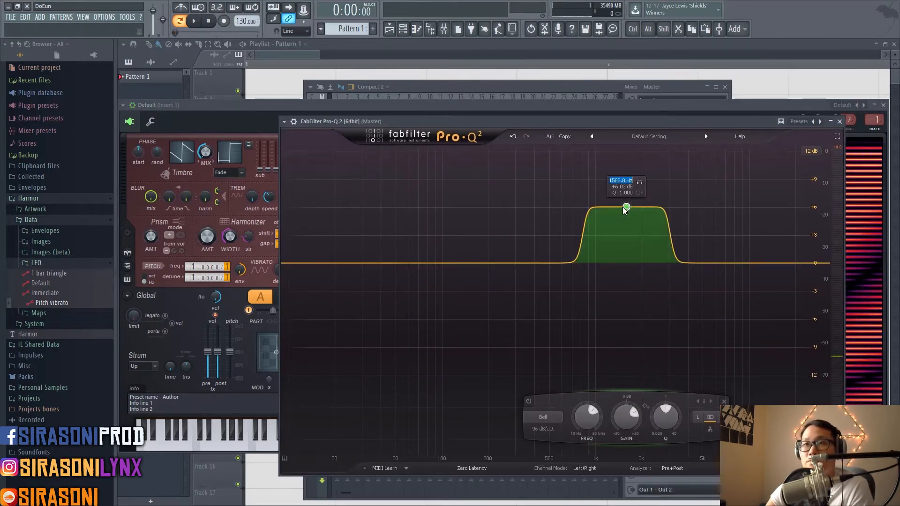
{"action": "right_click", "coordinate": [623, 207]}
{"action": "left_click", "coordinate": [627, 212]}
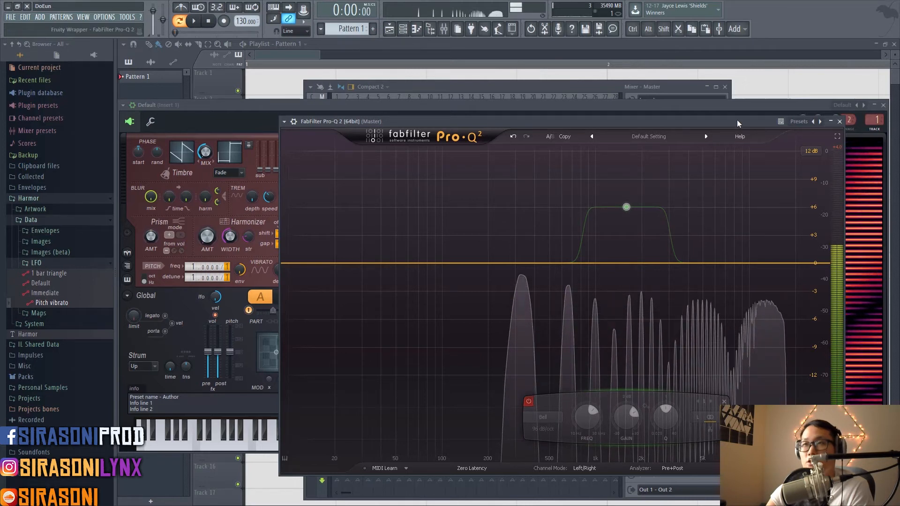
{"action": "left_click_drag", "start_coordinate": [734, 119], "coordinate": [452, 102]}
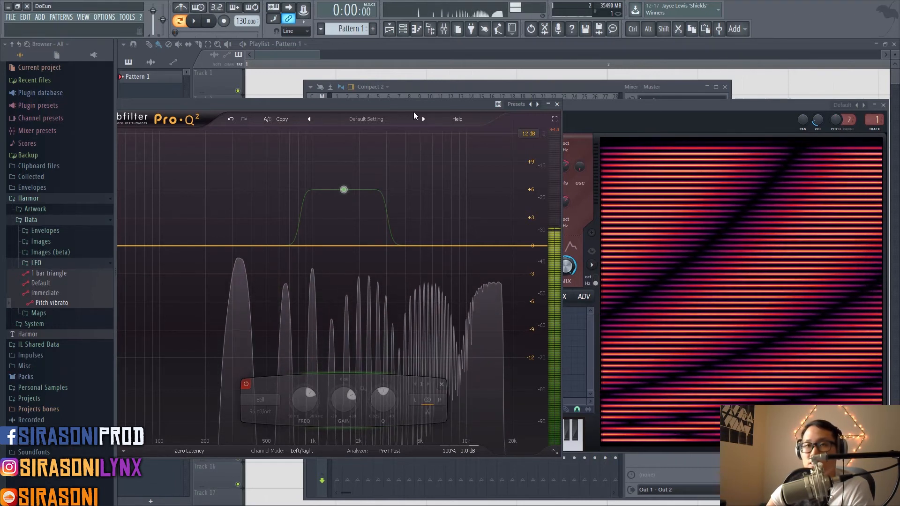
Step: Set Harmor's phaser scale to Hz, examine a held note in the Pro-Q 2 analyzer and return to Harmor
{"action": "left_click_drag", "start_coordinate": [415, 104], "coordinate": [738, 276]}
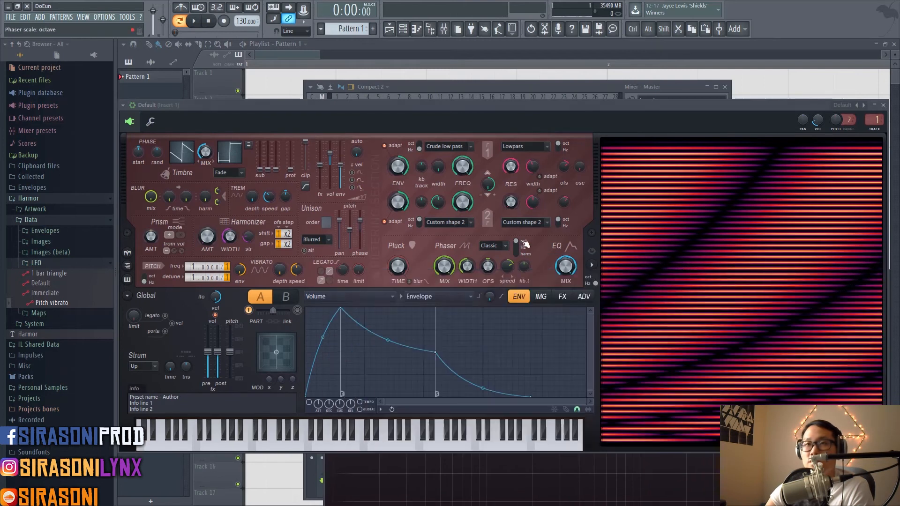
{"action": "left_click", "coordinate": [582, 254]}
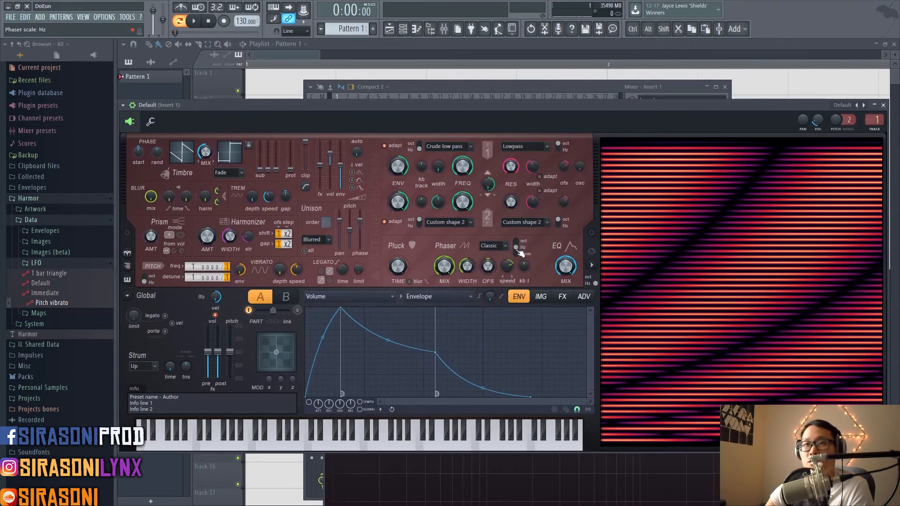
{"action": "left_click", "coordinate": [600, 491]}
{"action": "left_click_drag", "start_coordinate": [580, 277], "coordinate": [474, 108]}
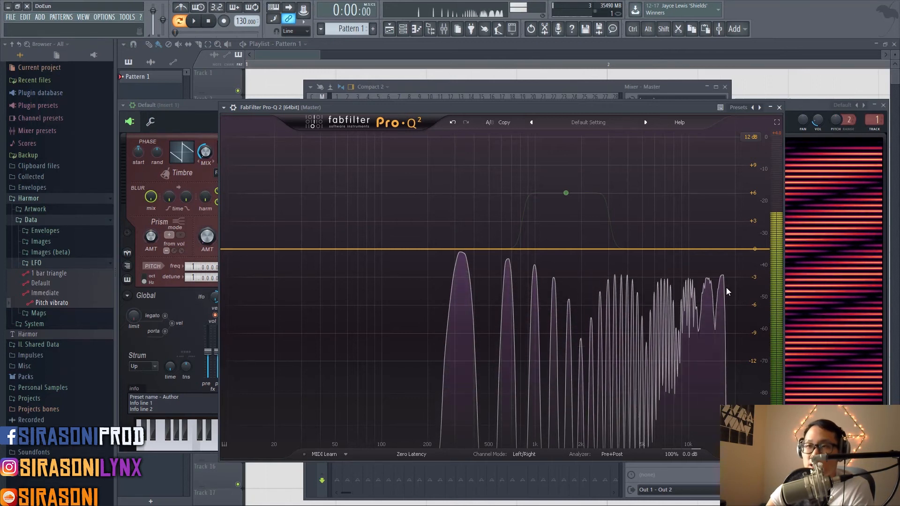
{"action": "left_click", "coordinate": [802, 107]}
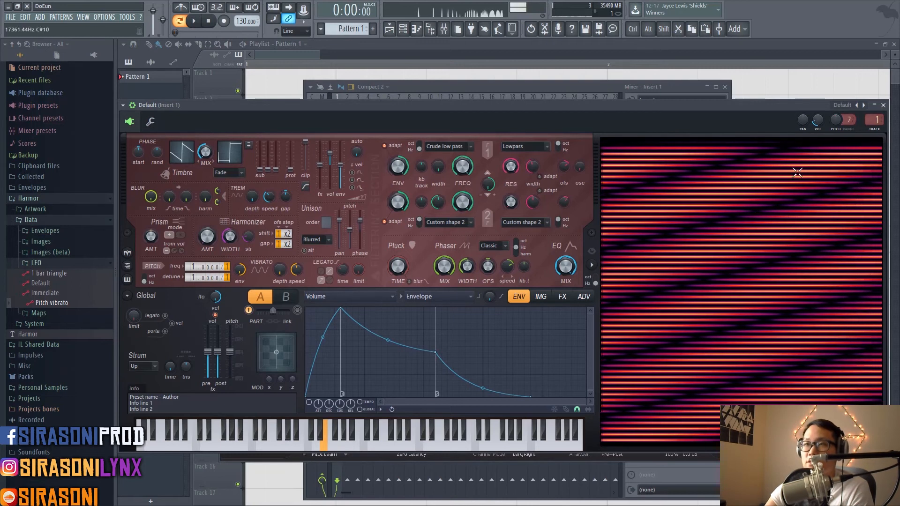